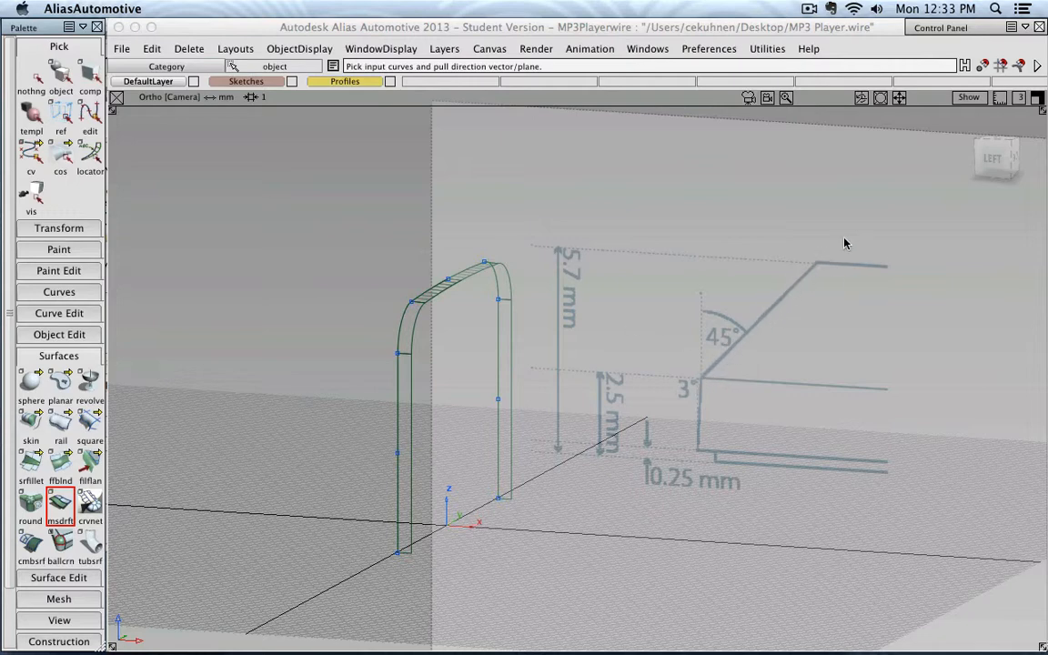
- Make the hidden reference sketches visible and compare the existing side surface with them in the left view
left_click(297, 49)
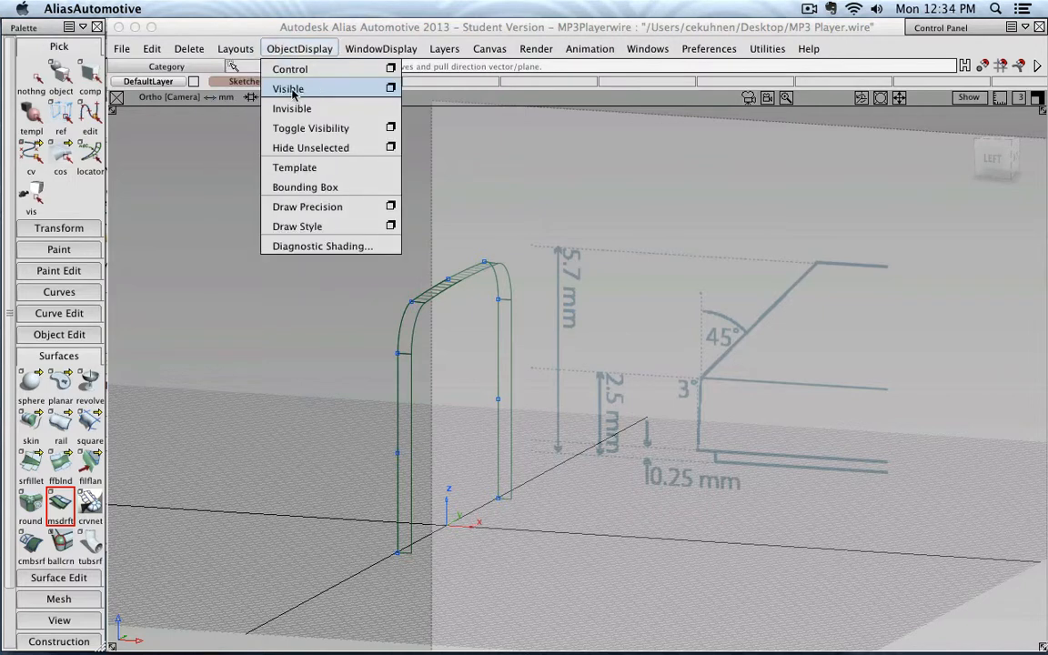
left_click(289, 89)
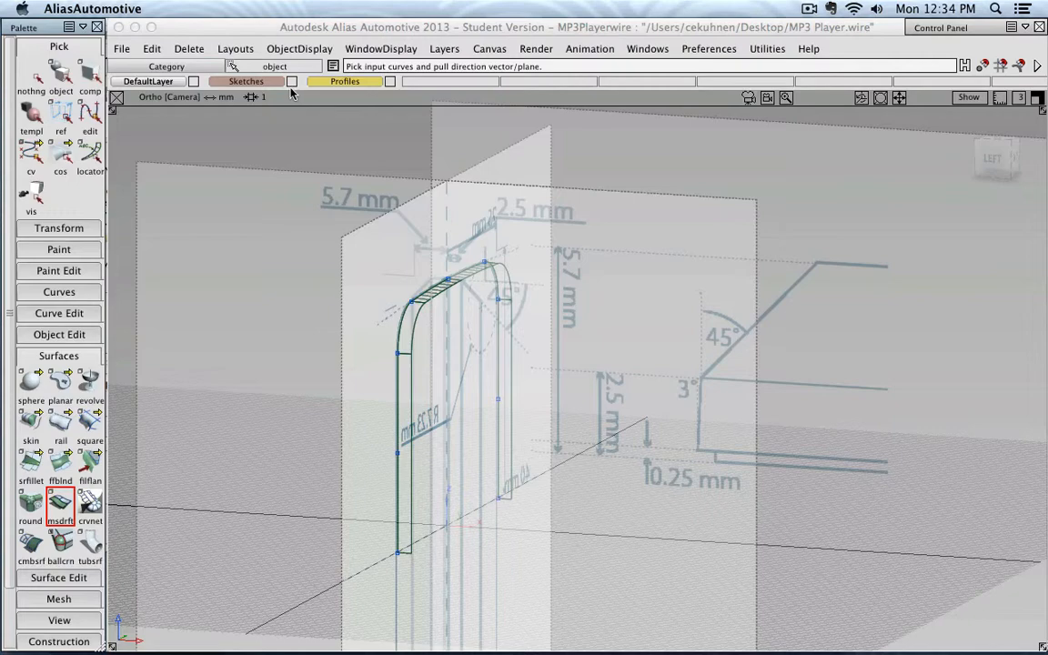
left_click(234, 50)
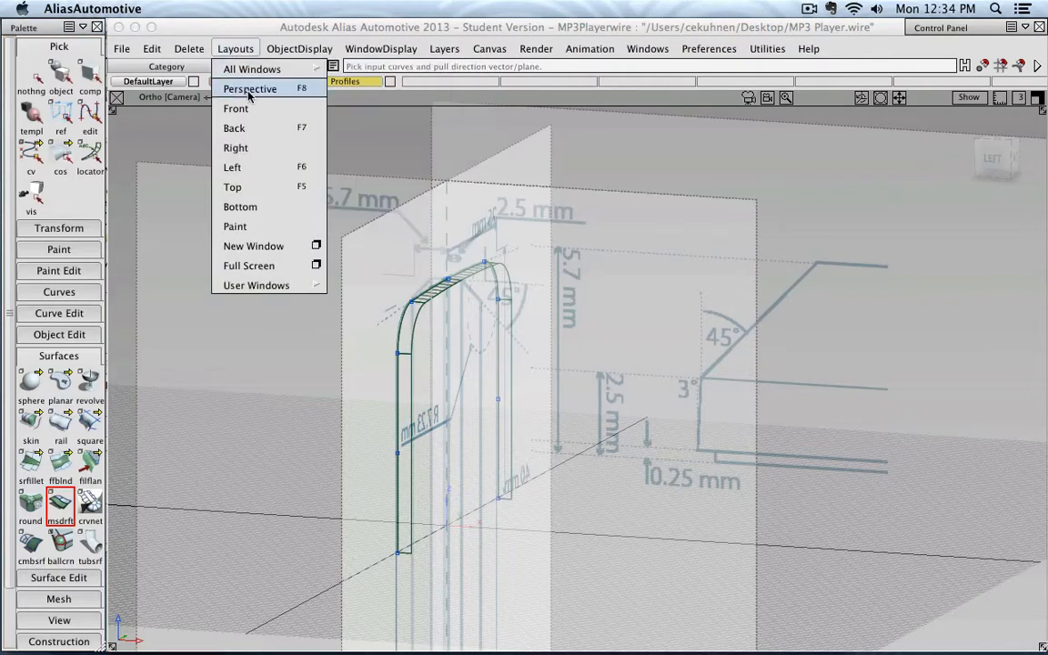
left_click(266, 169)
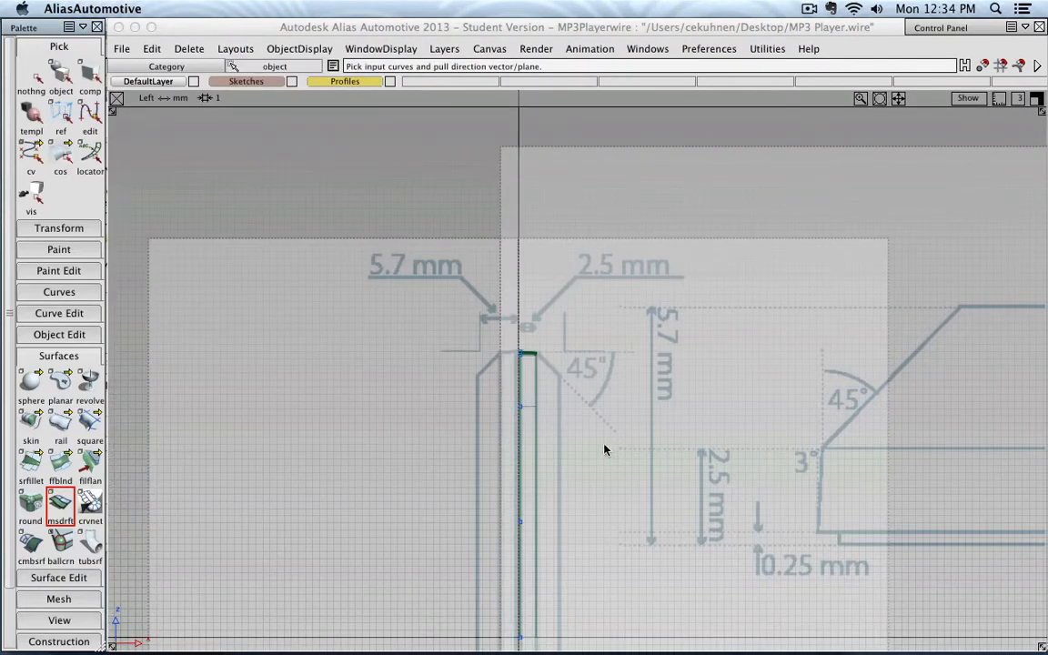
right_click_drag(604, 449, 507, 346, "alt+shift")
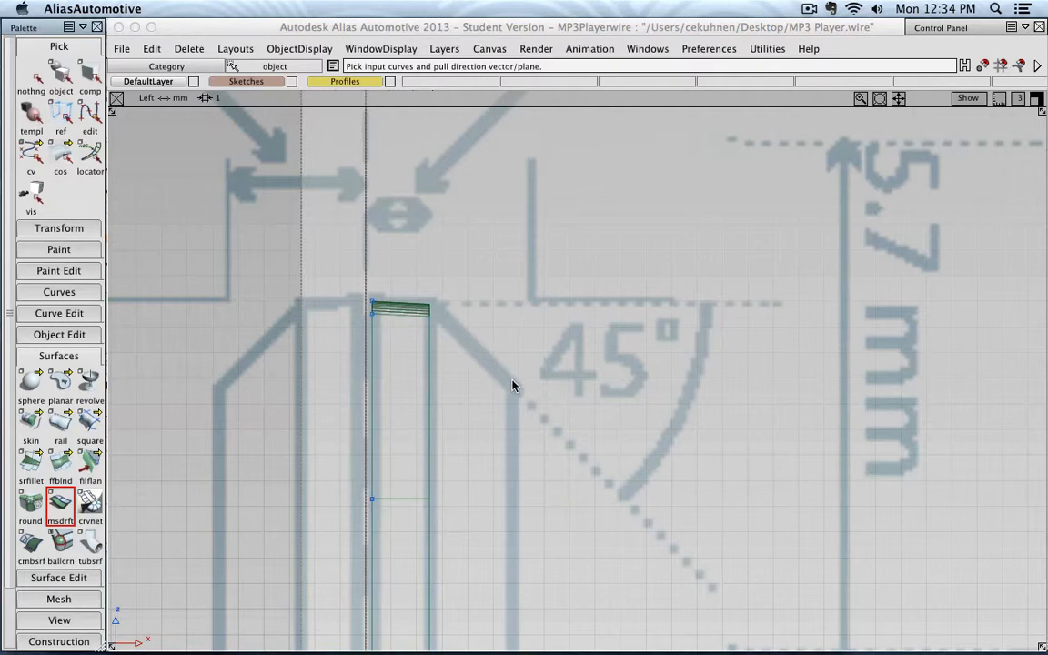
scroll(511, 392, "down", 3)
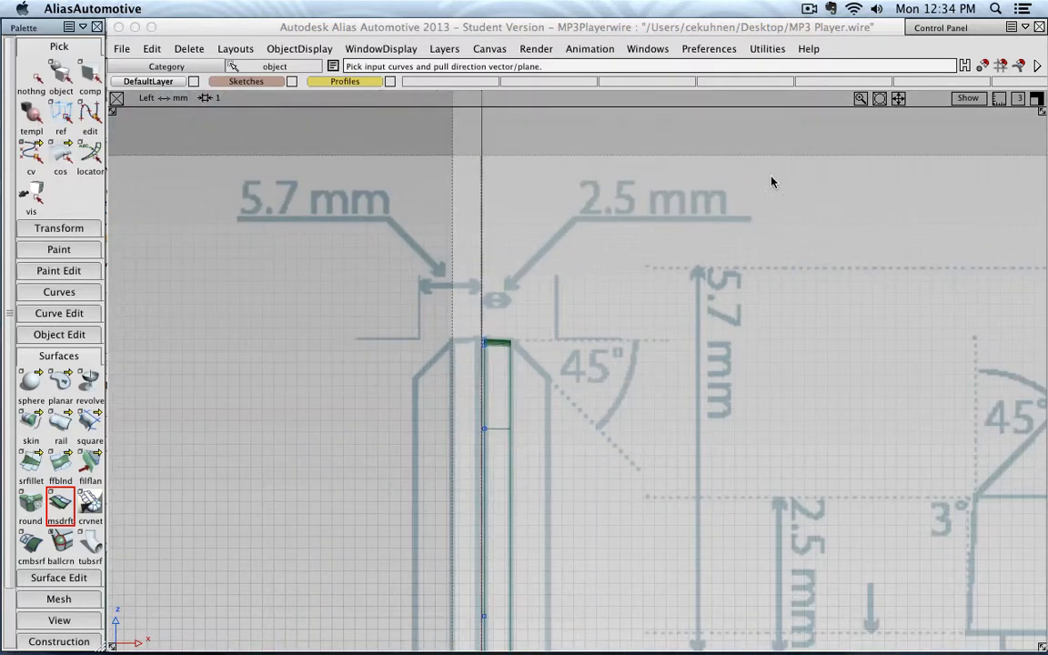
- Open the Multi-surface Draft options, return to the perspective view and set the draft angle to -45
double_click(60, 503)
left_click(238, 50)
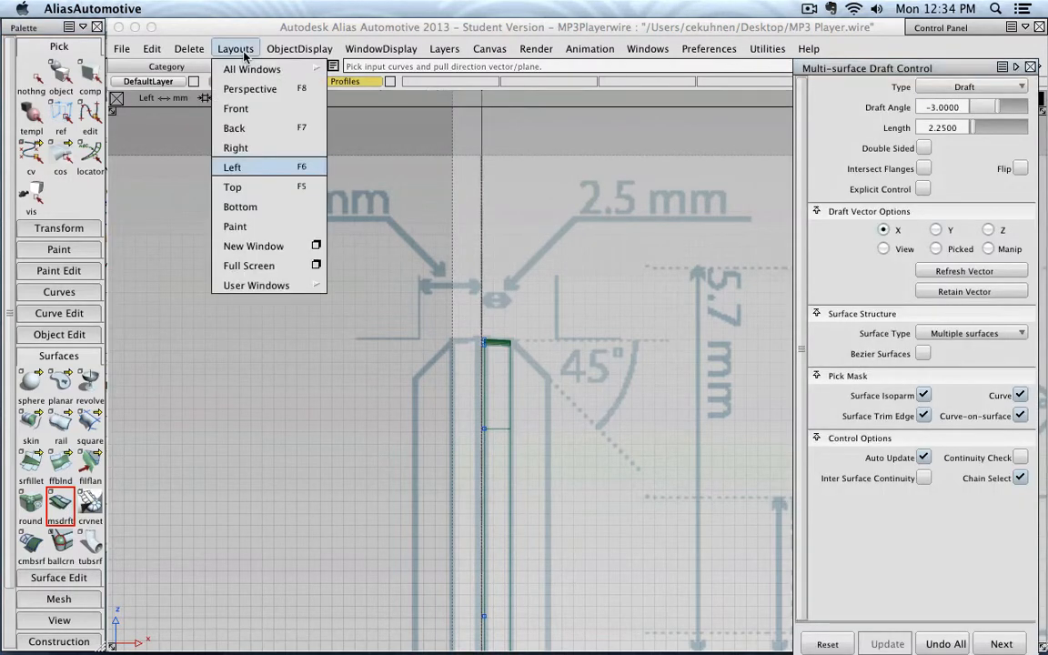
left_click(250, 88)
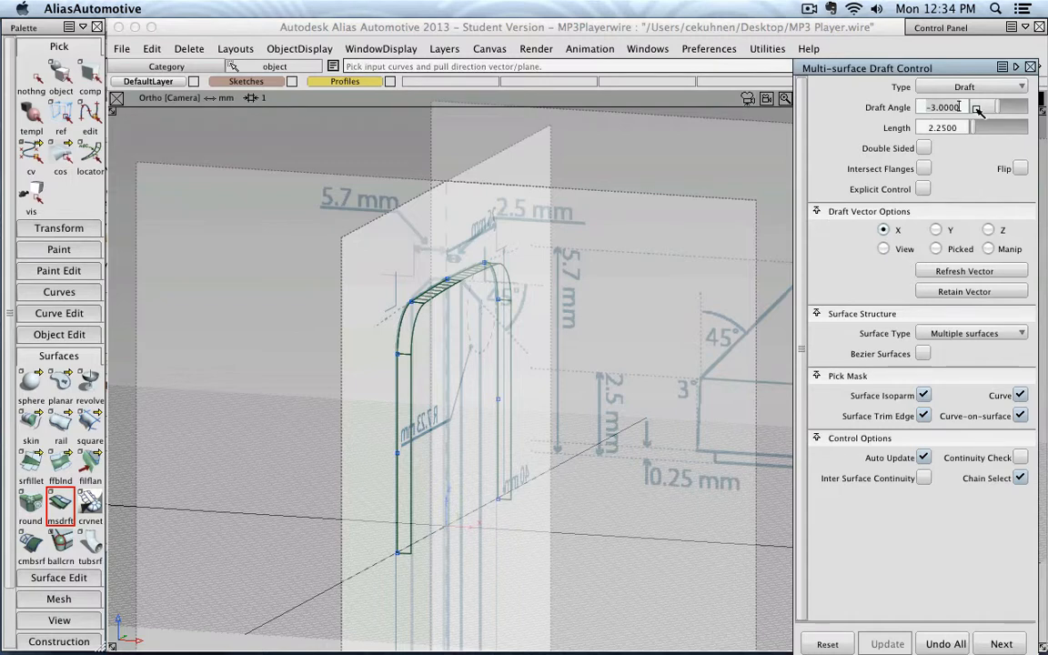
left_click(929, 107)
type("-45")
key("Return")
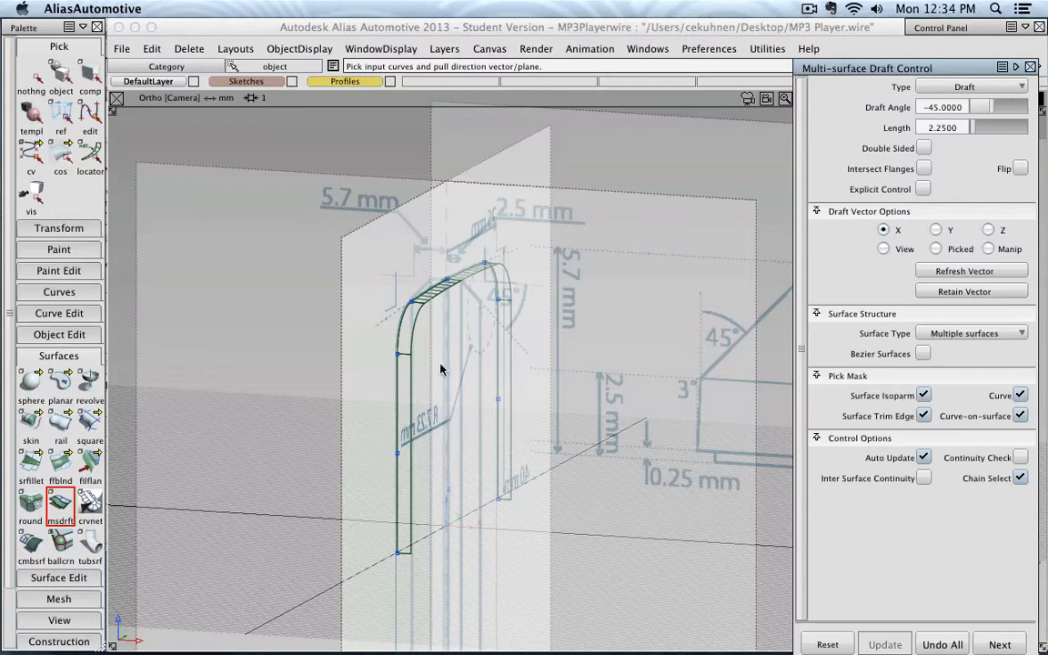
- Draft a new surface from the free front edge of the existing side surface, applying the -45 draft angle
left_click_drag(440, 369, 428, 426, "alt+shift")
right_click_drag(428, 426, 422, 355, "alt+shift")
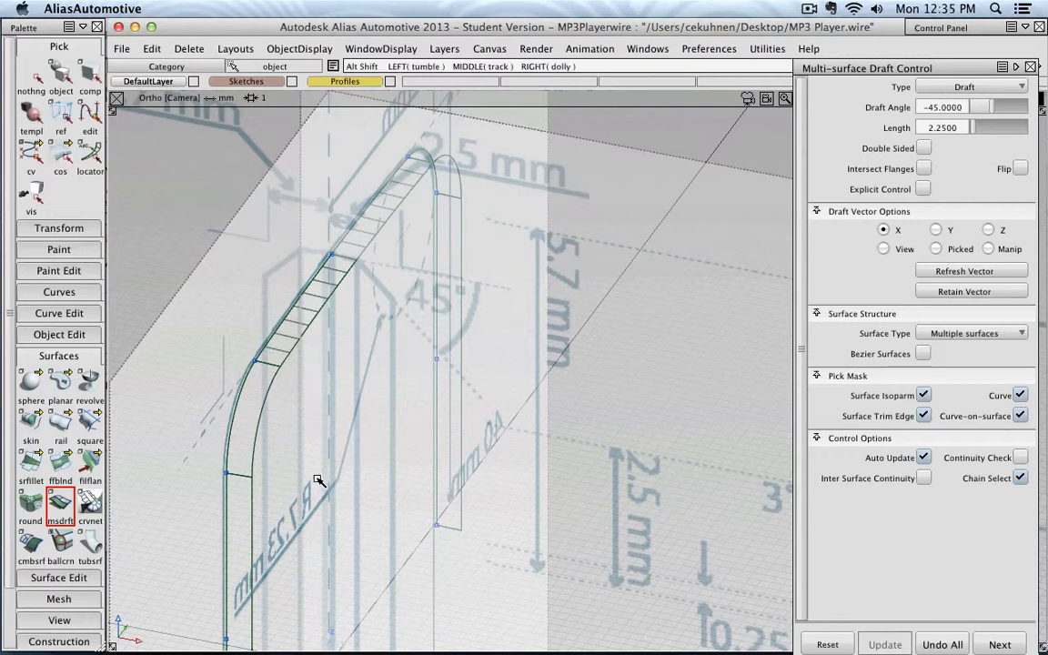
left_click_drag(317, 479, 298, 402, "alt+shift")
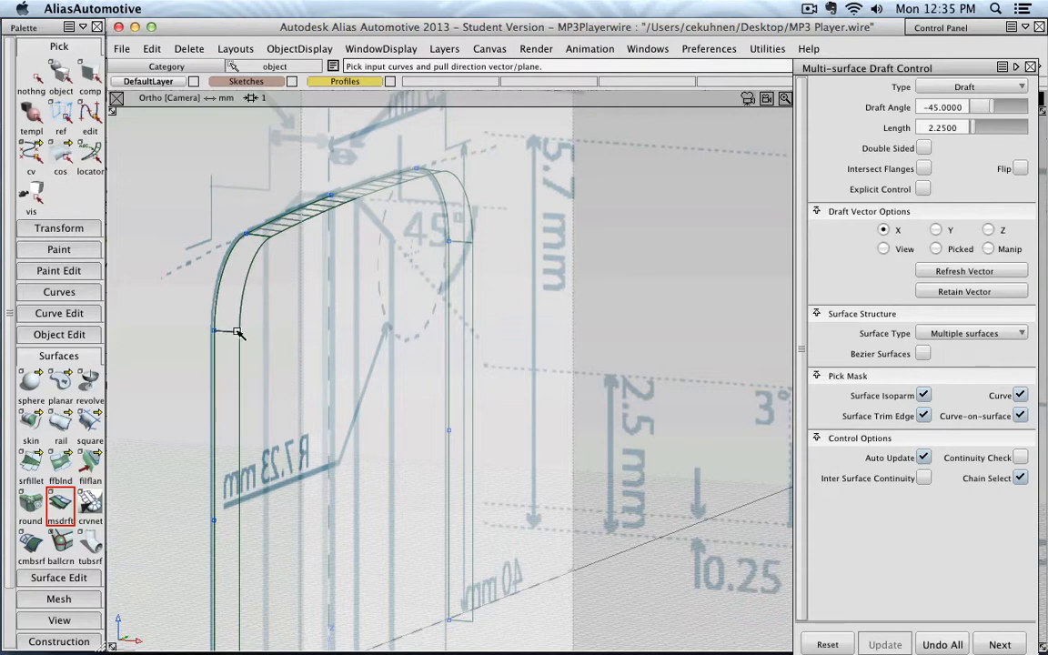
left_click(240, 435)
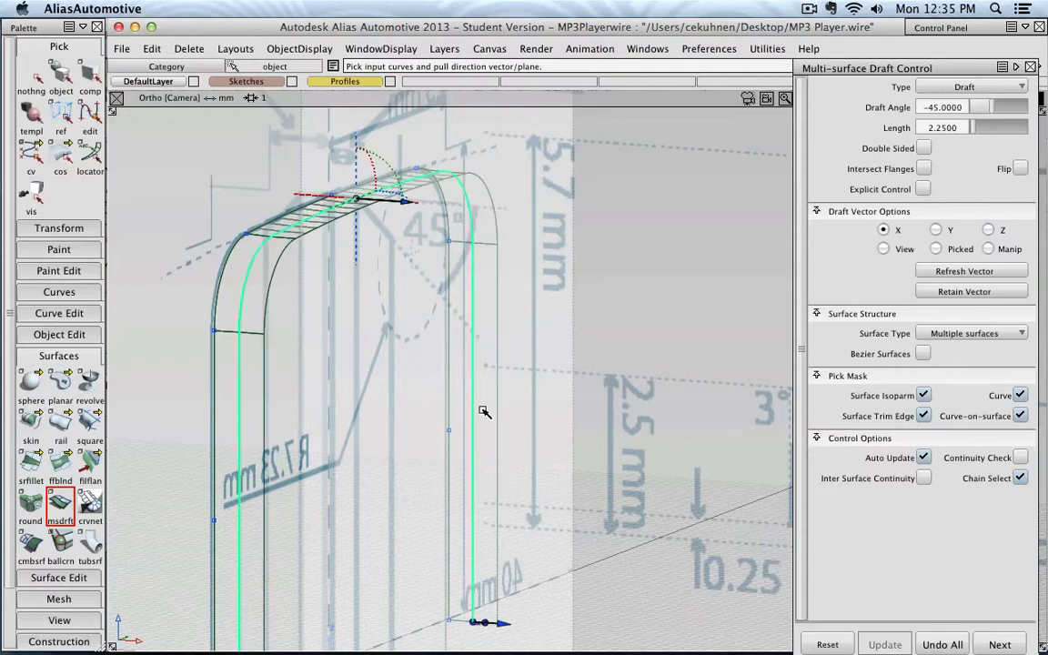
left_click_drag(483, 412, 494, 297, "alt+shift")
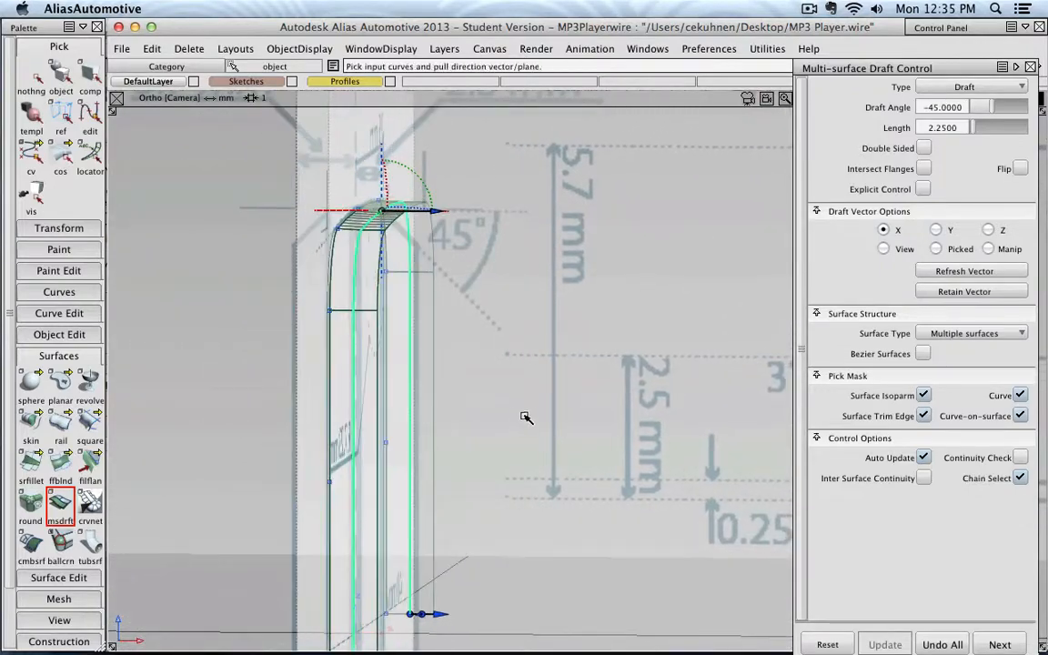
left_click(923, 107)
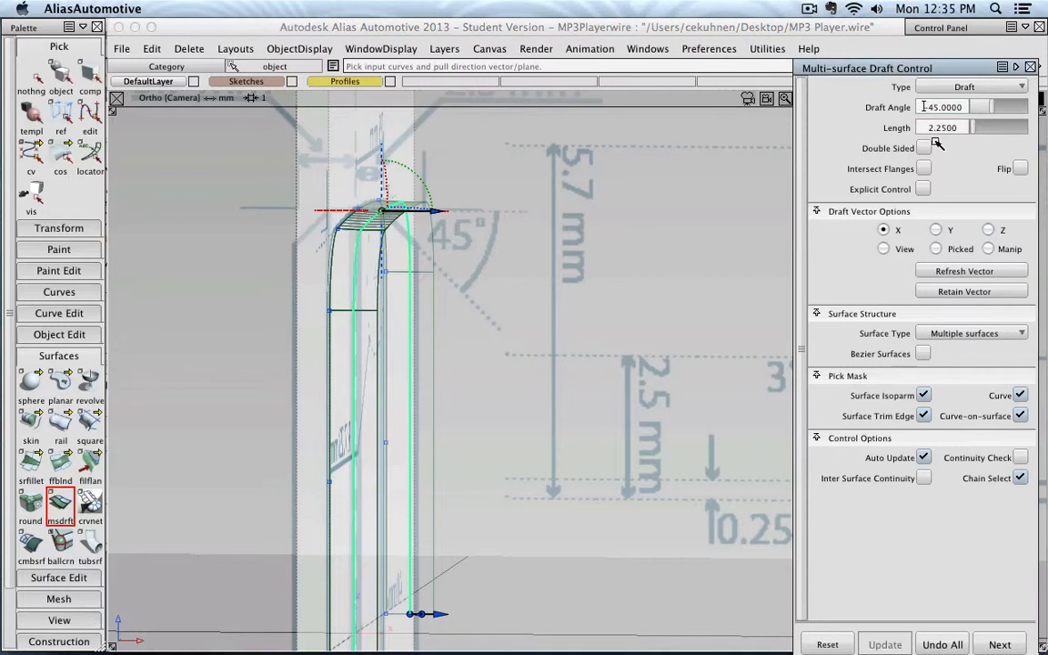
key("Return")
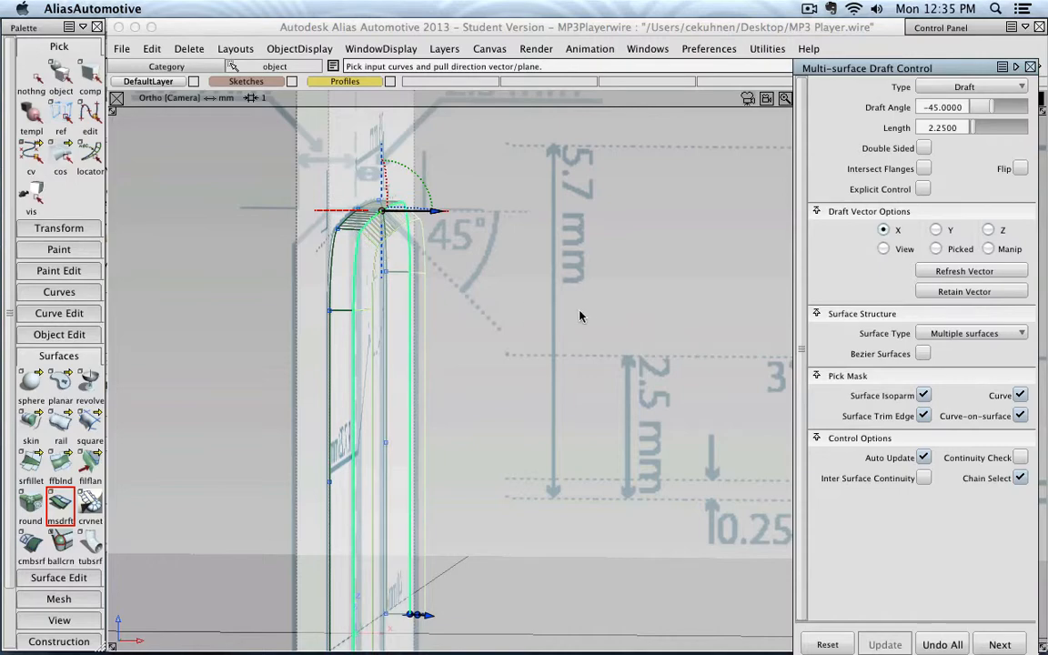
- Inspect the angled draft surface from several sides and shade the model
left_click_drag(579, 316, 364, 295, "alt+shift")
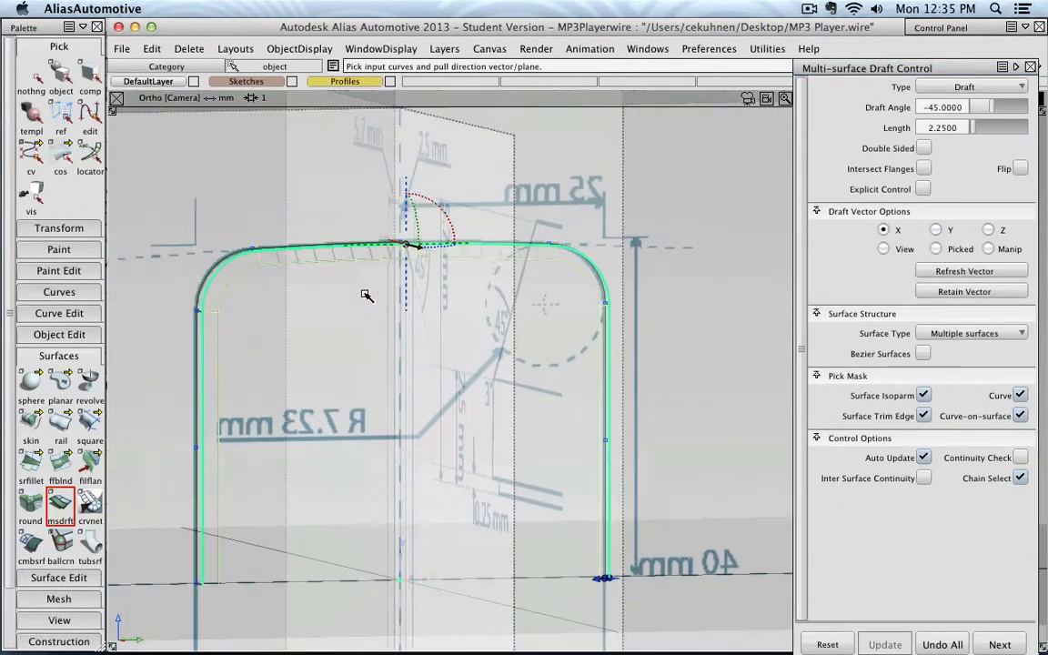
left_click_drag(446, 282, 417, 466, "alt+shift")
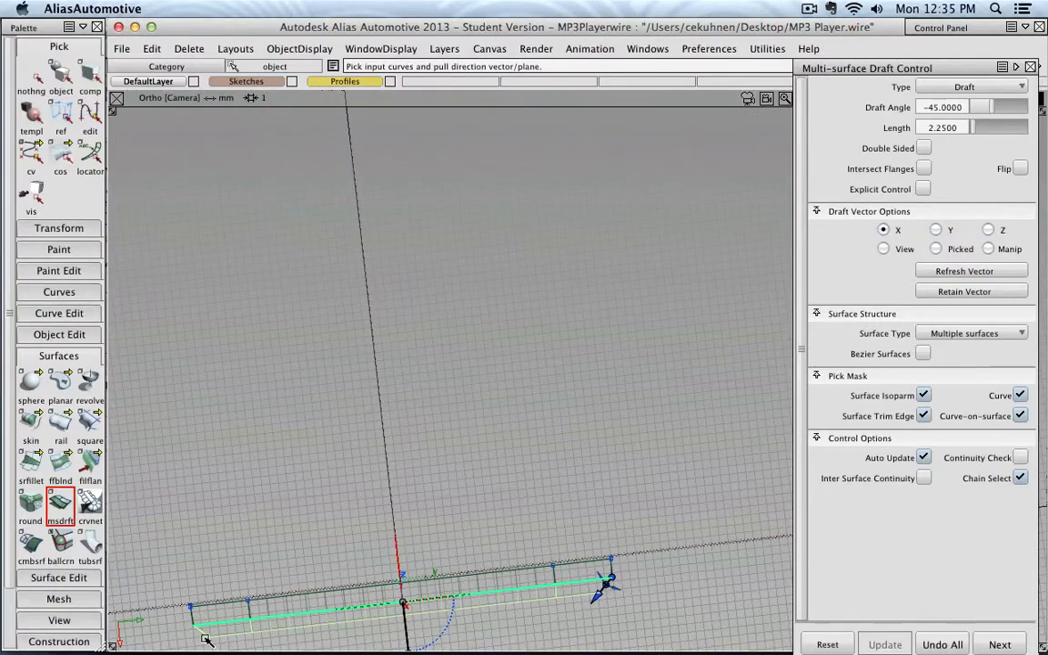
left_click_drag(206, 639, 571, 324, "alt+shift")
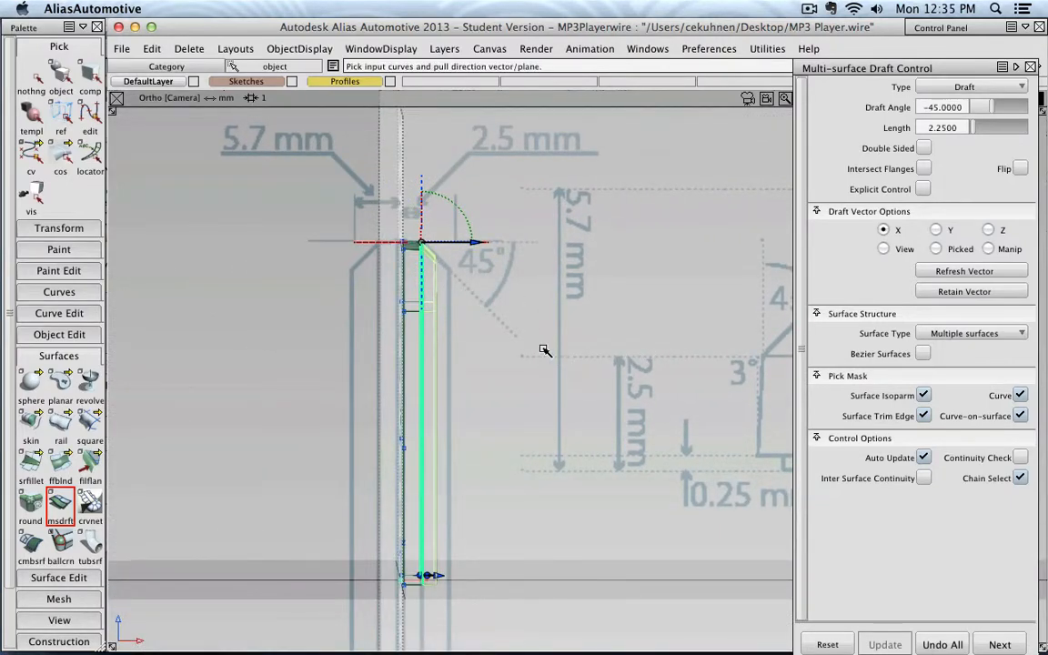
mouse_move(539, 347)
left_mouse_down("ctrl+shift")
mouse_move(583, 350)
mouse_move(509, 341)
mouse_move(314, 353)
left_mouse_up("ctrl+shift")
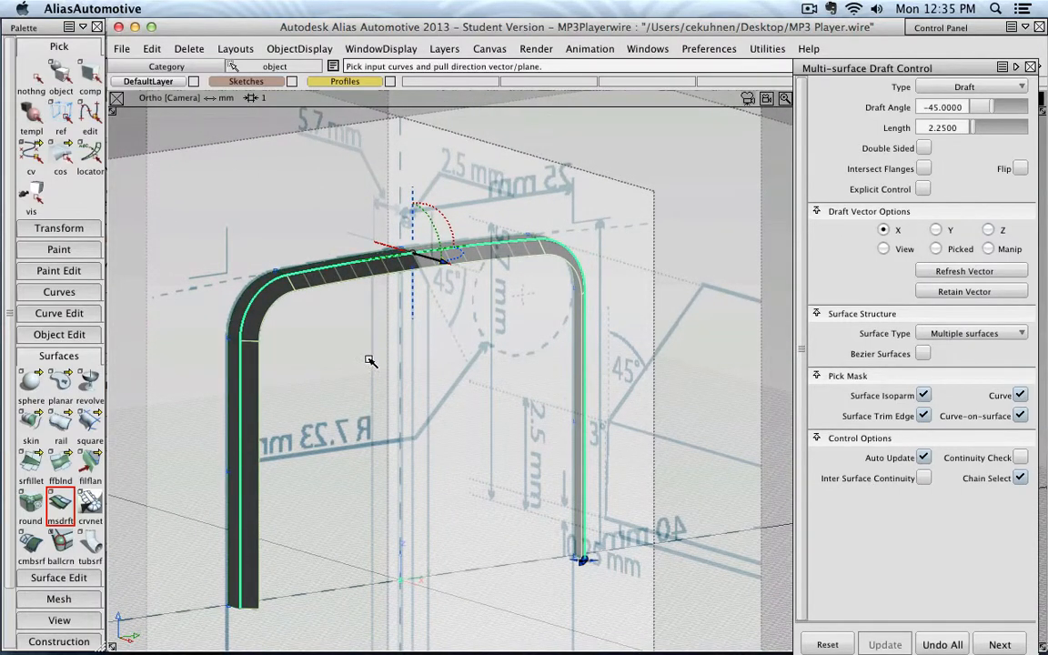
- Lengthen the angled draft surface to 5.0 in the left view, following the sketch's 45° chamfer
left_click(229, 50)
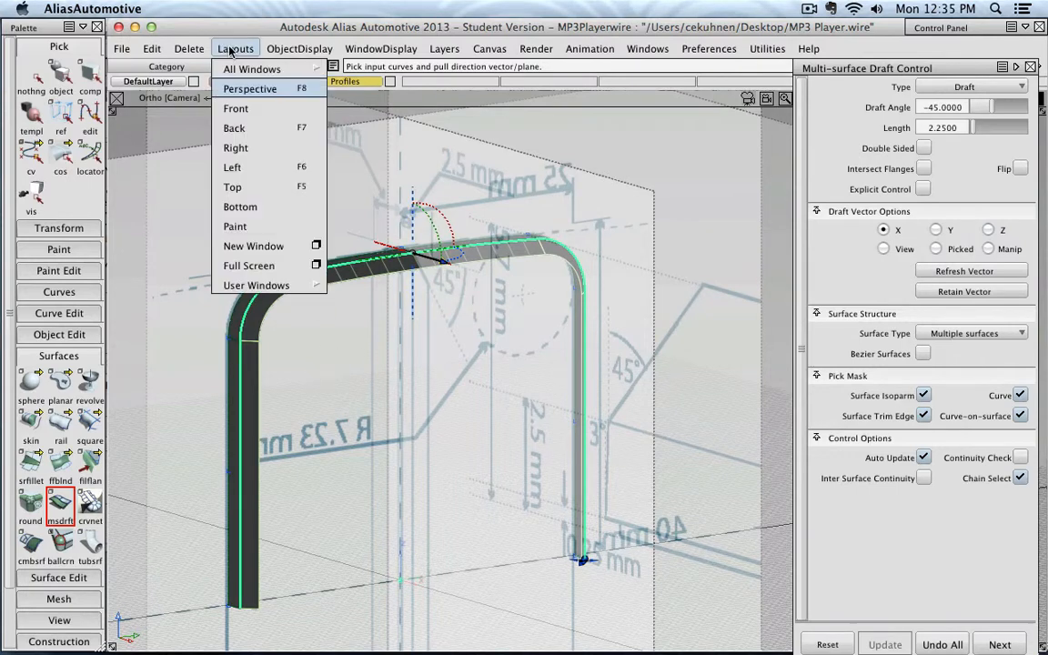
left_click(262, 168)
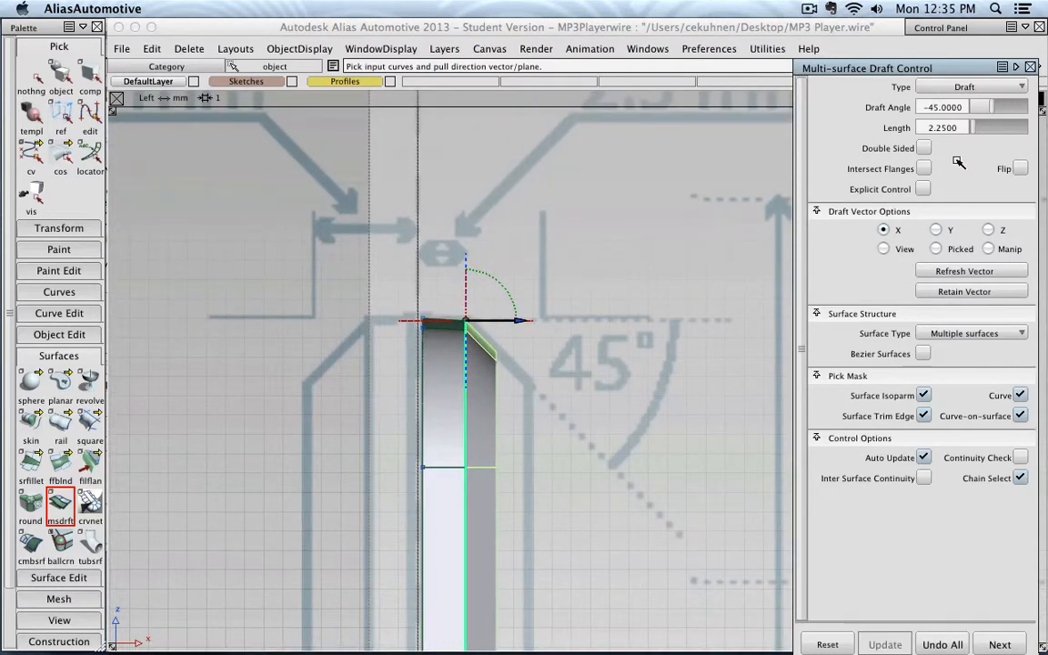
left_click_drag(975, 128, 977, 128)
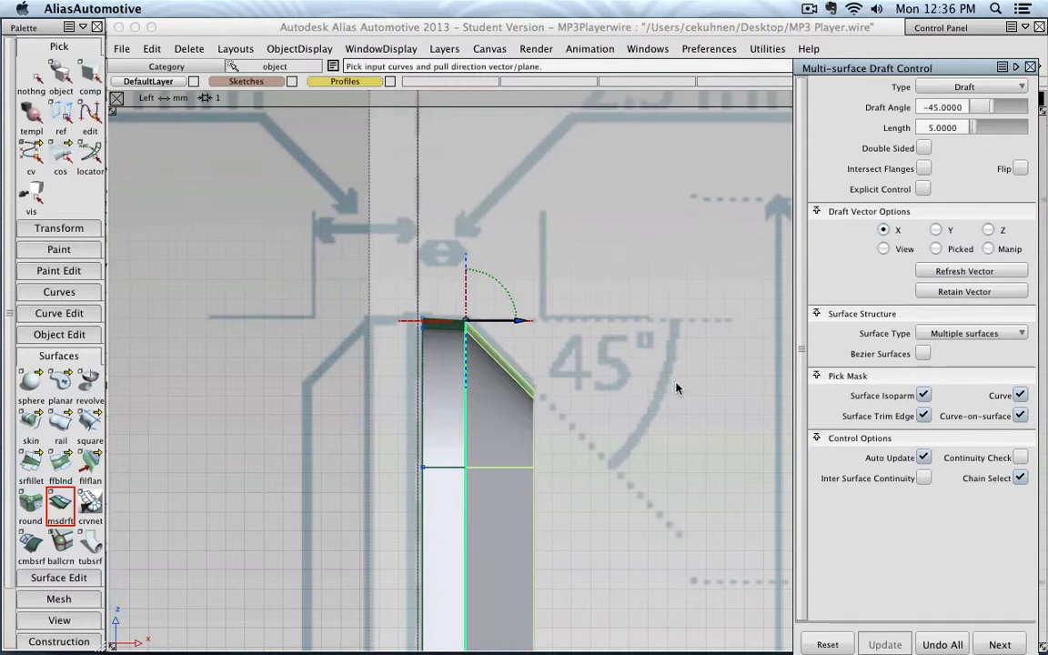
left_click(643, 468, "alt+shift")
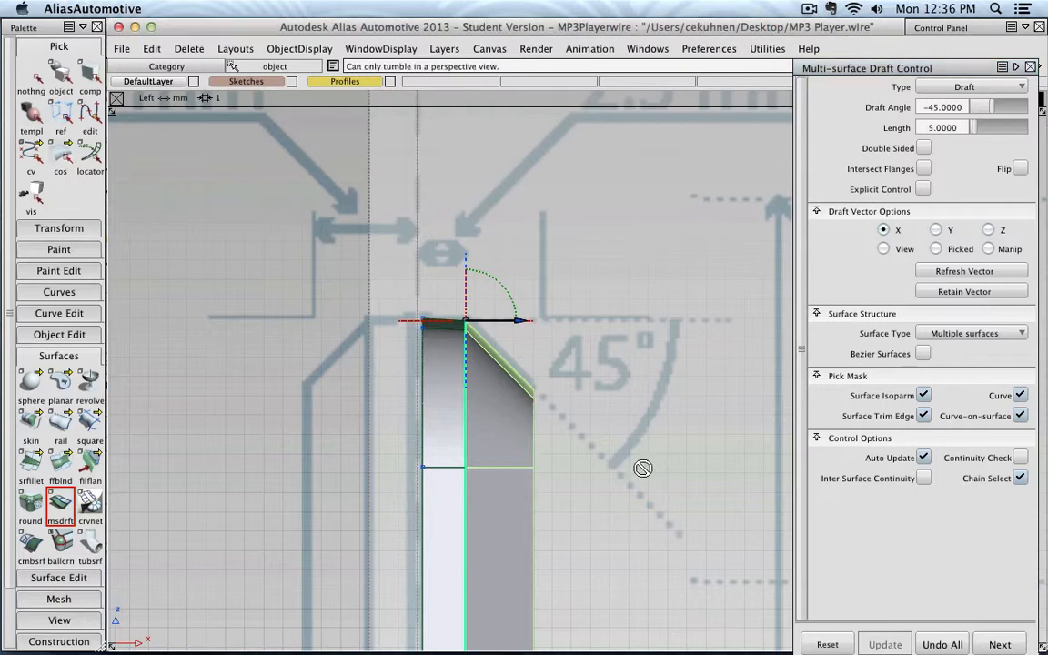
- View the whole top outline in the front view and open the Canvas Layer Editor beside the draft options
left_click(234, 48)
left_click(235, 109)
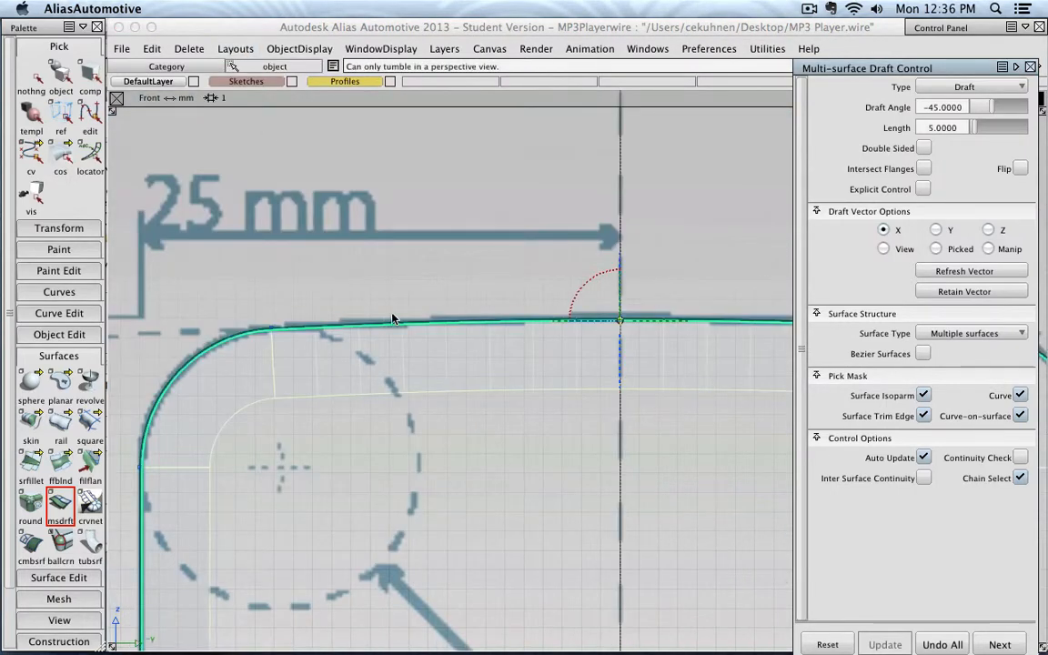
mouse_move(664, 251)
right_mouse_down("ctrl+shift")
mouse_move(627, 271)
mouse_move(663, 250)
mouse_move(568, 338)
right_mouse_up("ctrl+shift")
middle_click_drag(568, 338, 505, 282, "alt+shift")
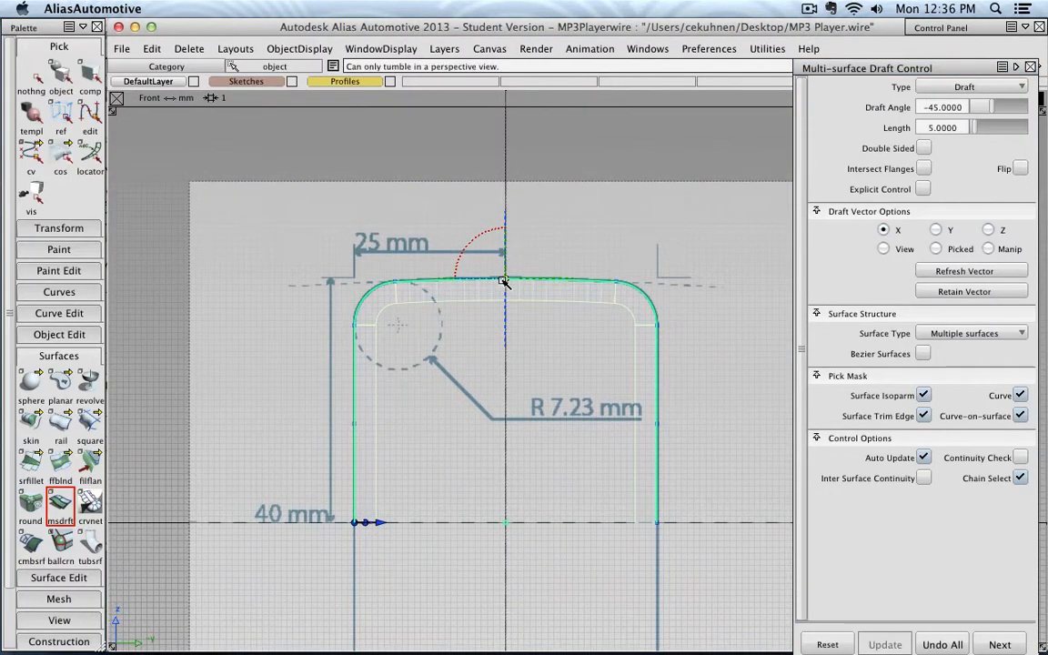
left_click(646, 48)
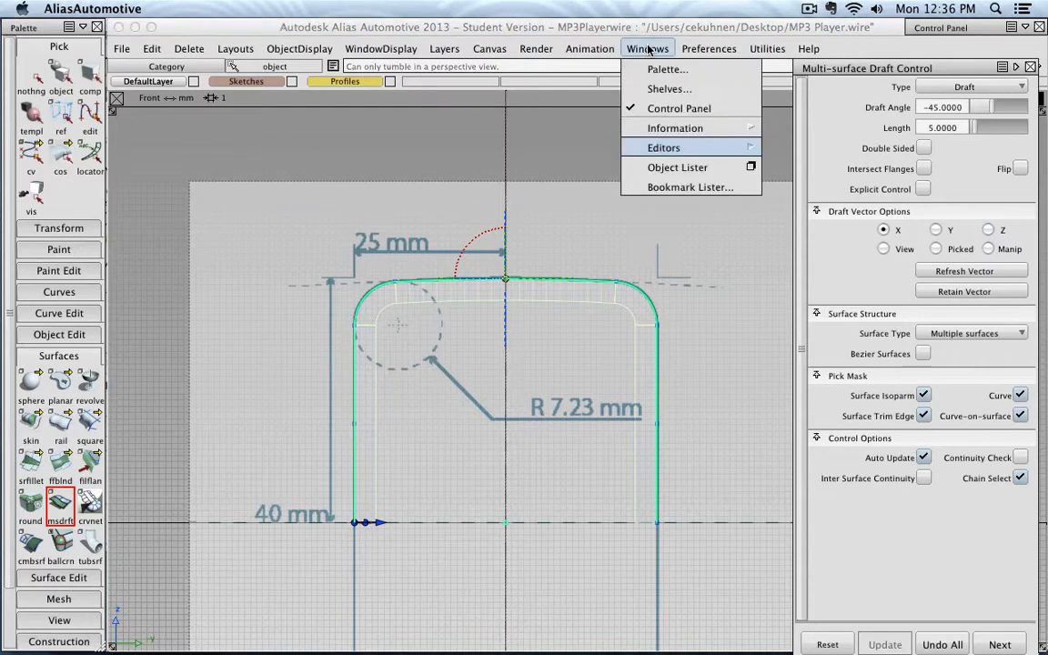
mouse_move(709, 147)
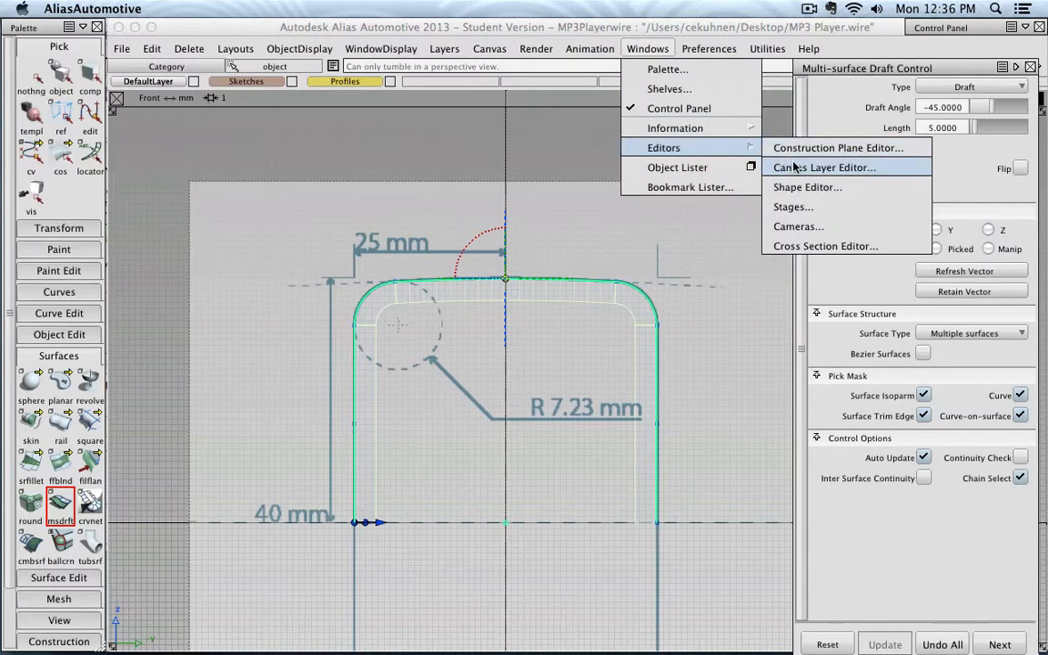
left_click(833, 168)
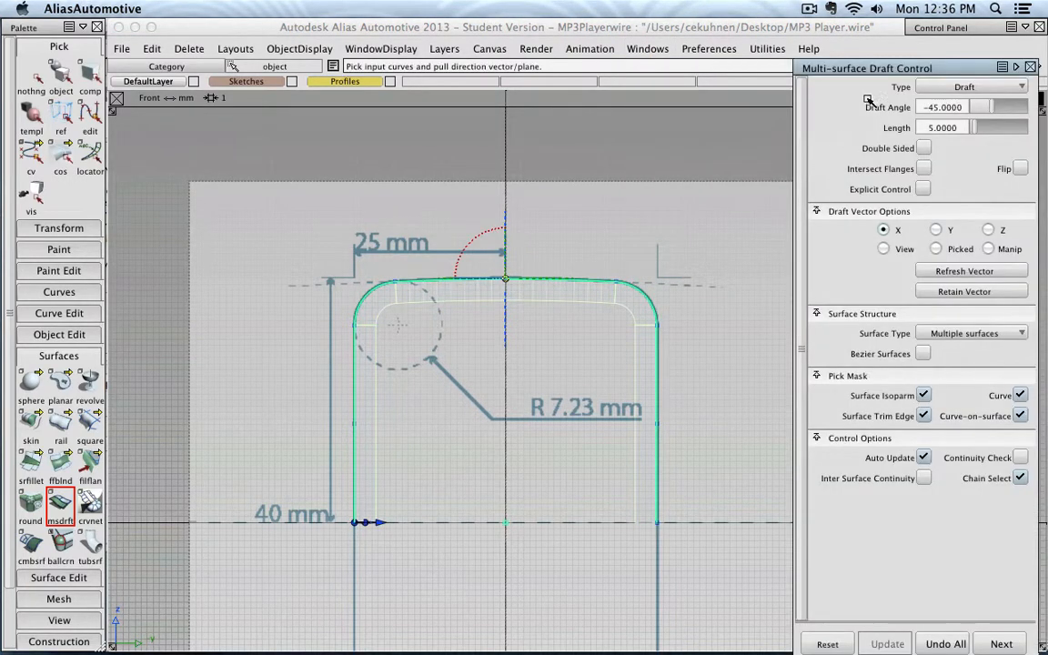
left_click_drag(865, 69, 652, 73)
- Raise the opacity of the MP3 Player Interface layer on the Front#2 canvas to 0.25
left_click(909, 129)
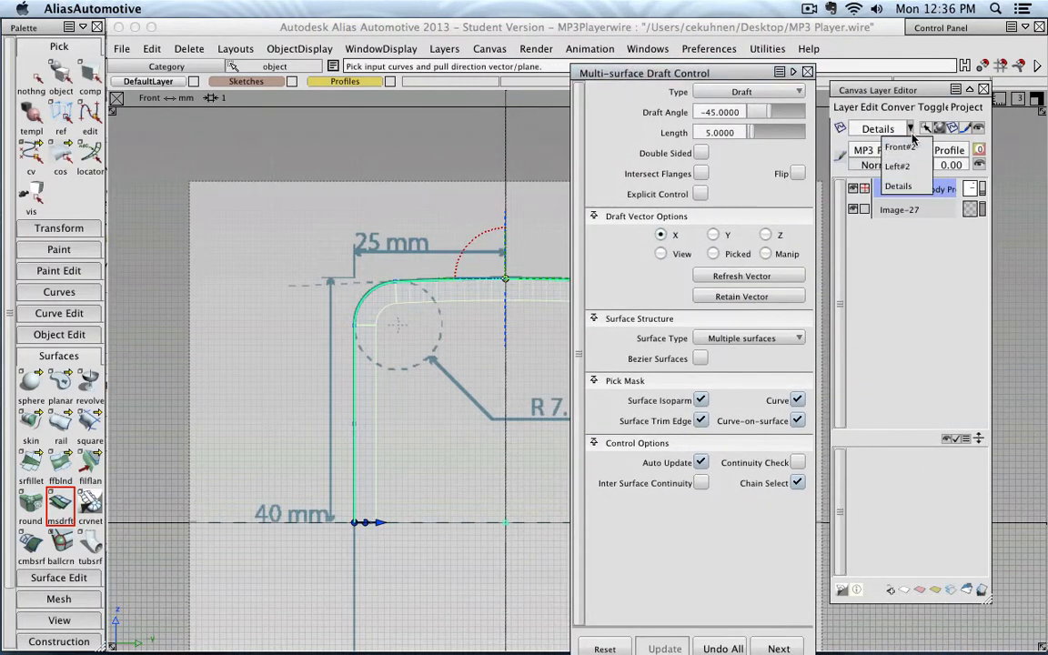
left_click(901, 146)
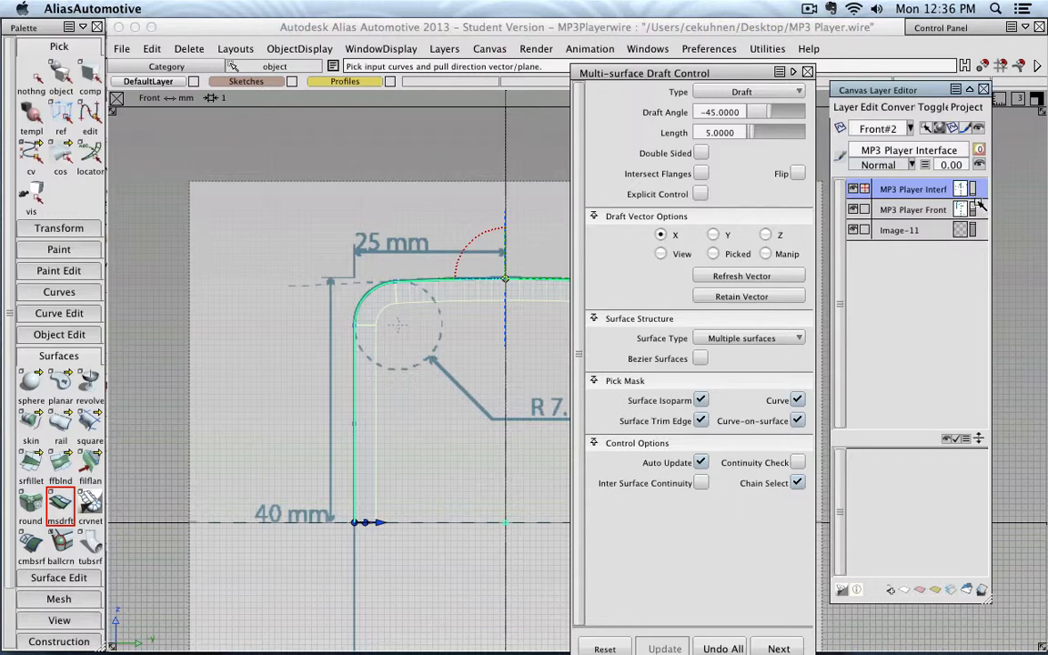
left_click_drag(974, 195, 976, 191)
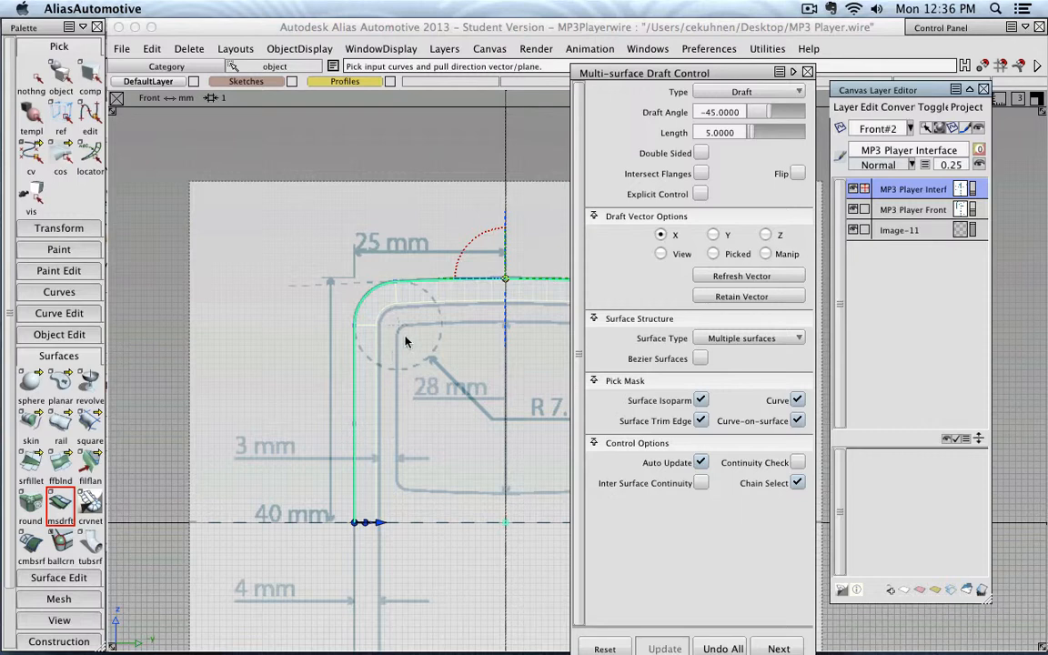
- Set the draft length to 5.25 and compare the surface's inner edge with the interface sketch
right_click_drag(397, 336, 491, 332, "alt+shift")
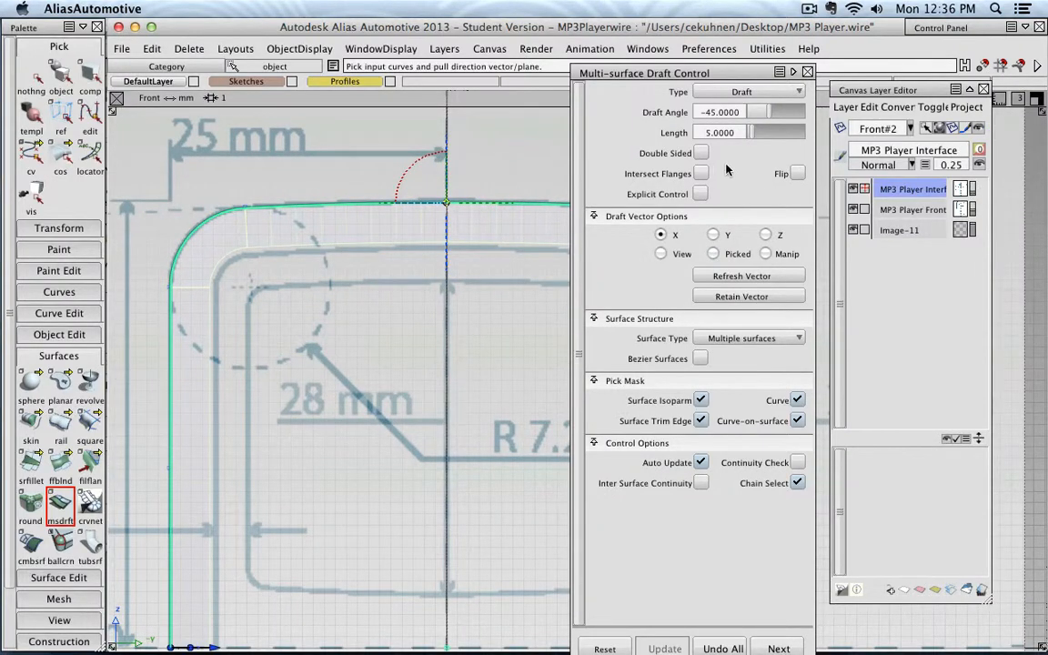
left_click(728, 132)
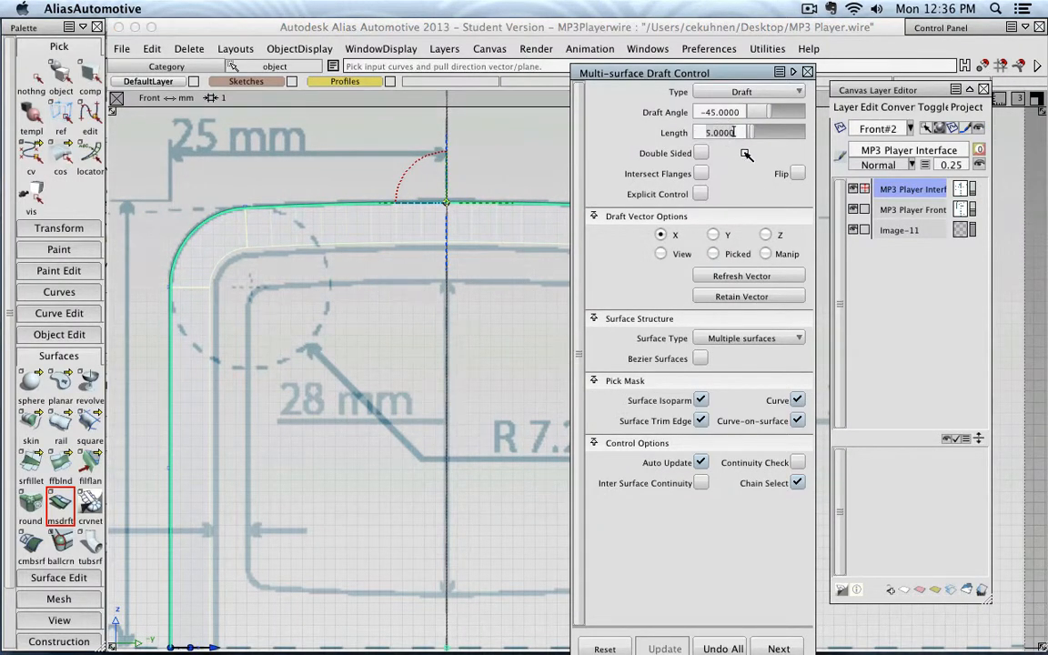
key("BackSpace")
key("BackSpace")
key("BackSpace")
key("BackSpace")
key("BackSpace")
type(".25")
key("Return")
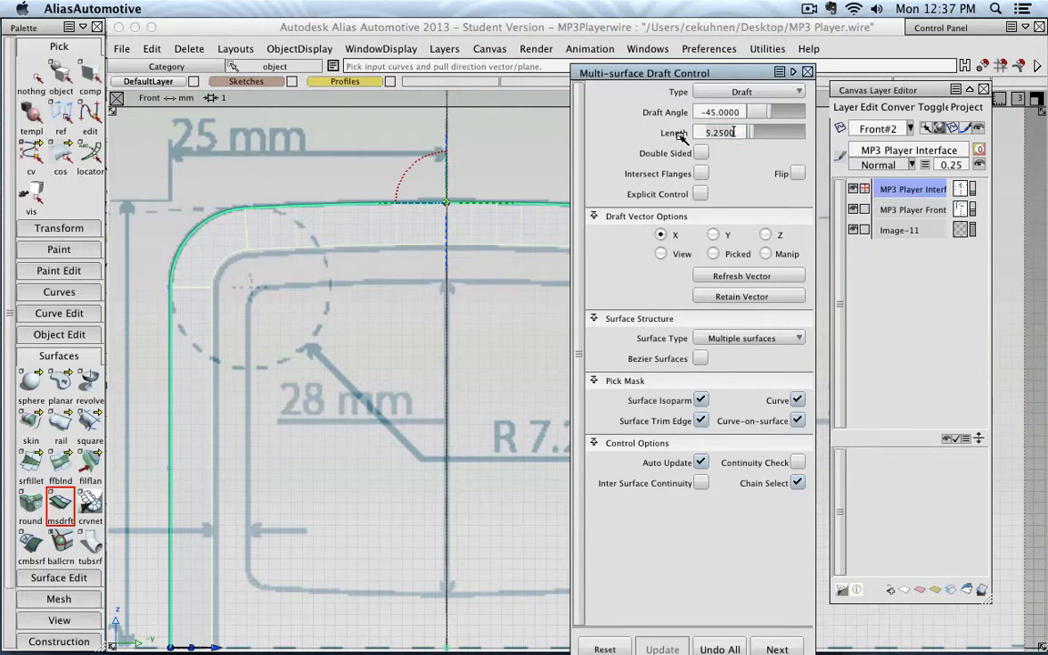
- Set the draft length to 6
key("BackSpace")
key("BackSpace")
key("BackSpace")
key("BackSpace")
key("BackSpace")
key("BackSpace")
type("6")
key("Return")
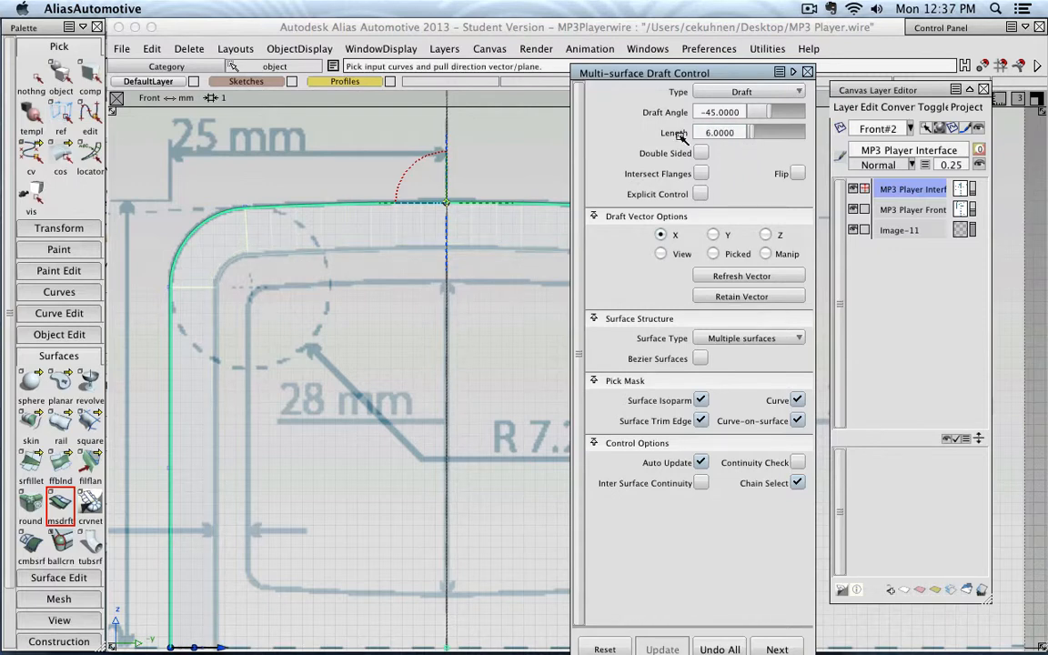
- Lower the MP3 Player Interface layer's opacity to 0.00 on the Front#2 canvas and close the Canvas Layer Editor
scroll(359, 315, "down", 2)
scroll(412, 286, "down", 2)
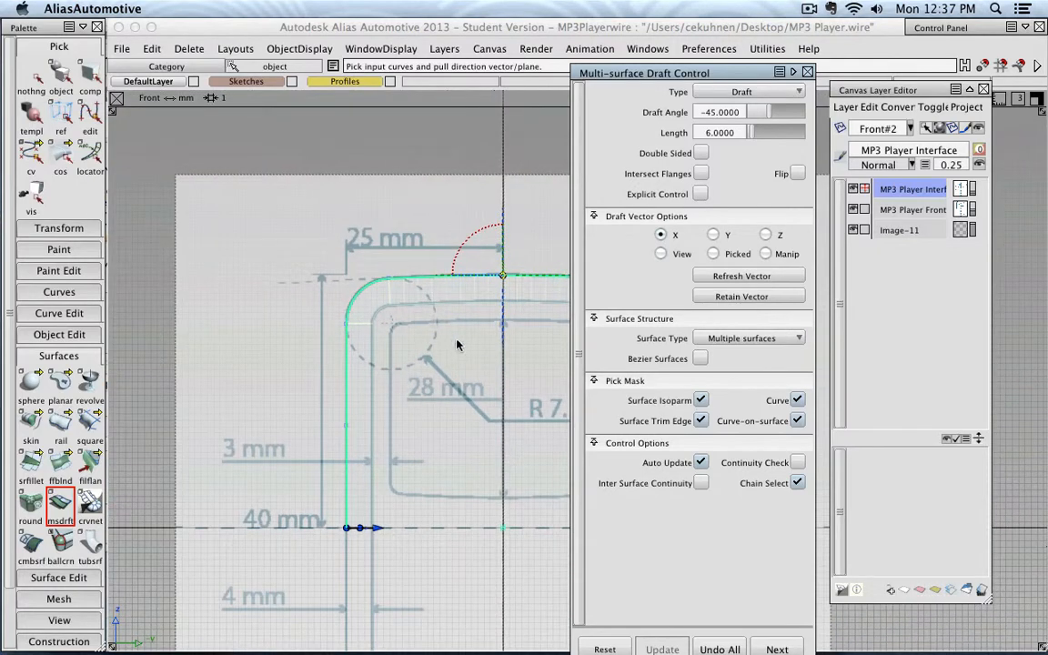
middle_click_drag(457, 328, 311, 294, "alt+shift")
left_click(1026, 27)
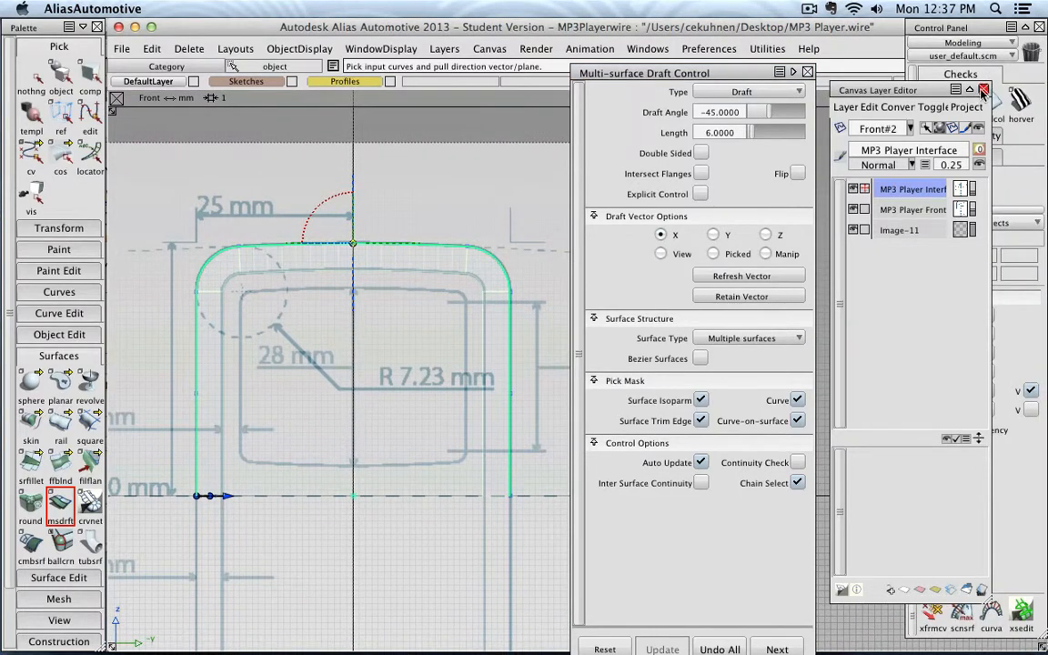
left_click(972, 192)
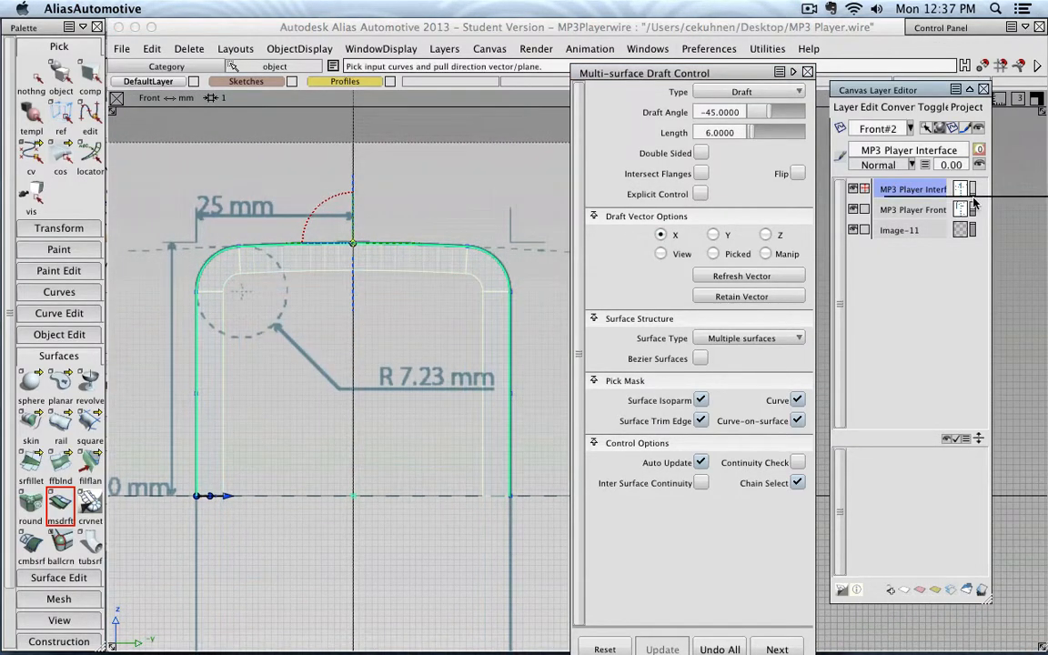
left_click(983, 90)
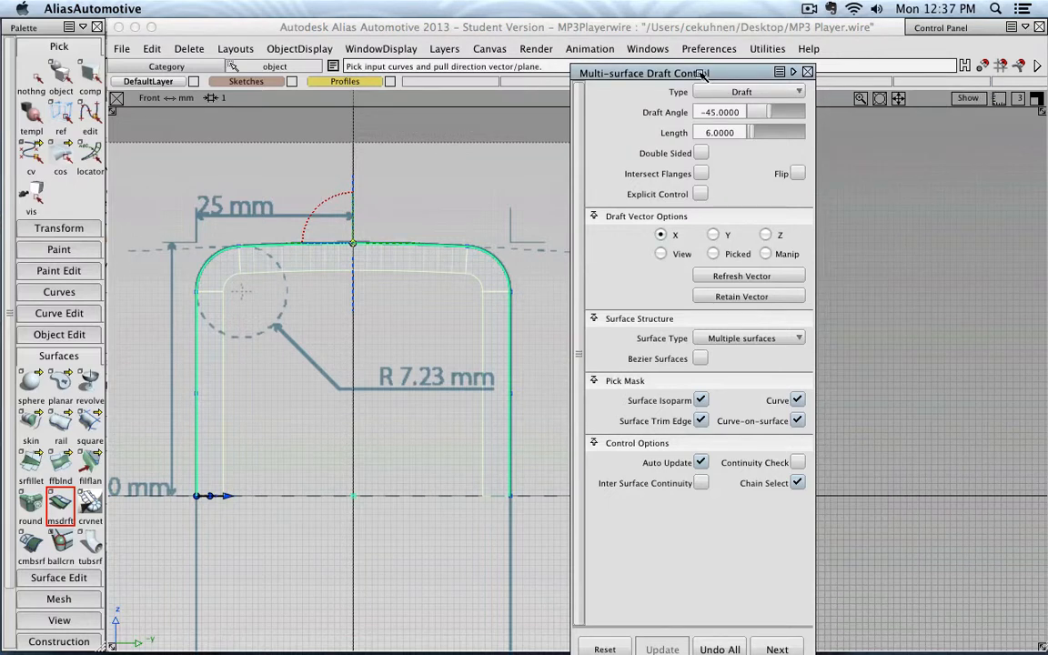
- Move the draft options clear of the model and inspect the drafted chamfer from behind in the perspective camera view
left_click_drag(630, 72, 824, 65)
middle_click_drag(256, 237, 405, 214, "alt+shift")
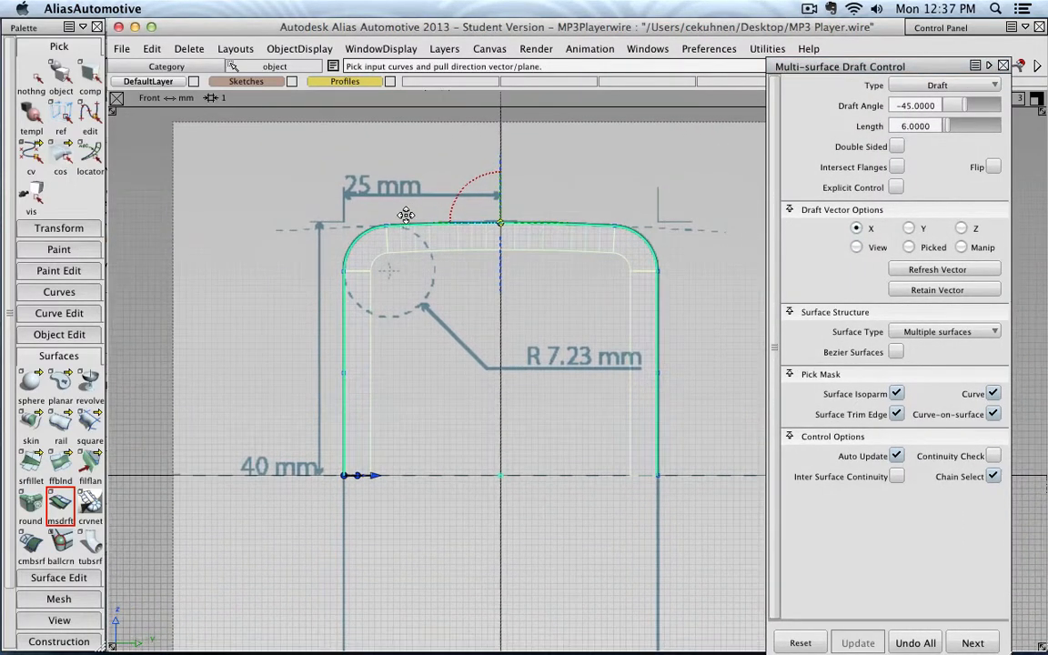
left_click(225, 51)
left_click(247, 88)
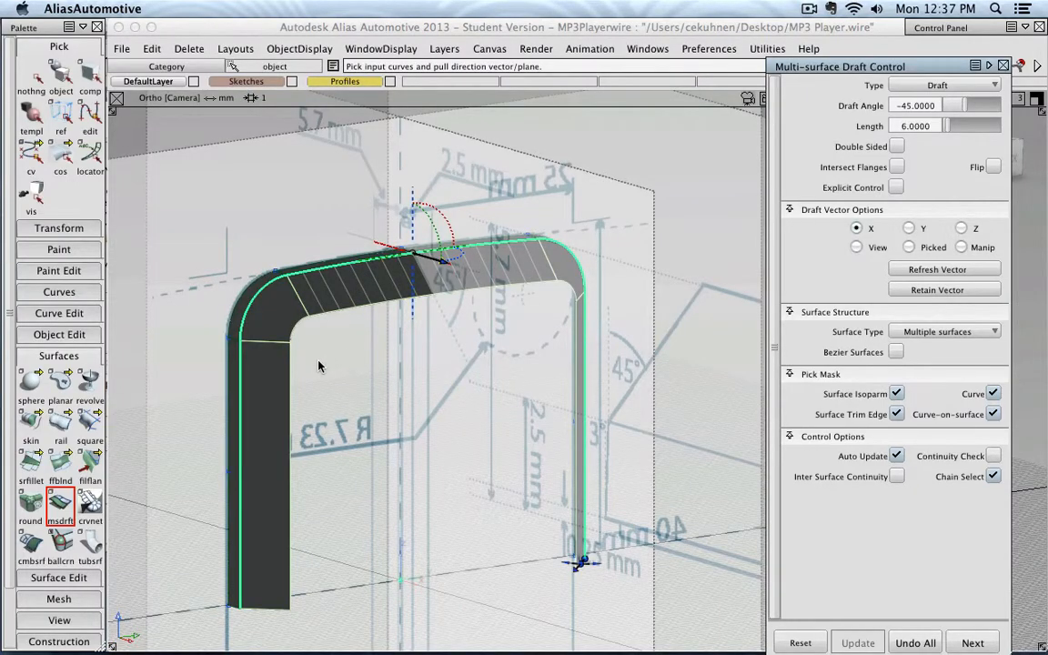
left_click_drag(317, 360, 499, 333, "alt+shift")
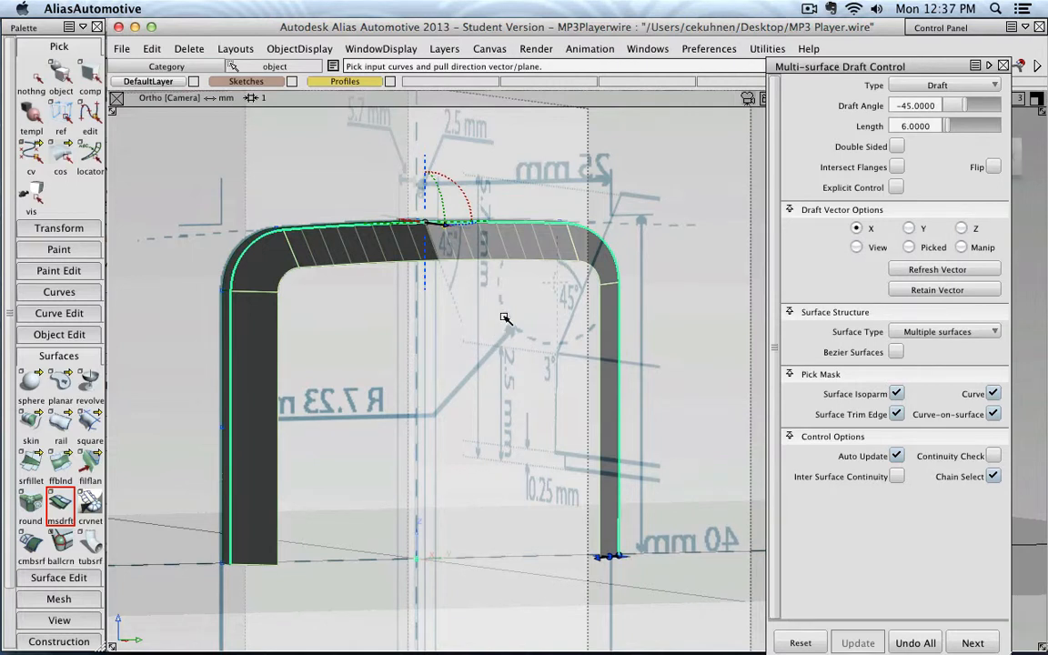
- Close the Multi-surface Draft options and finish the draft with nothing selected, leaving object picking active
left_click(1003, 68)
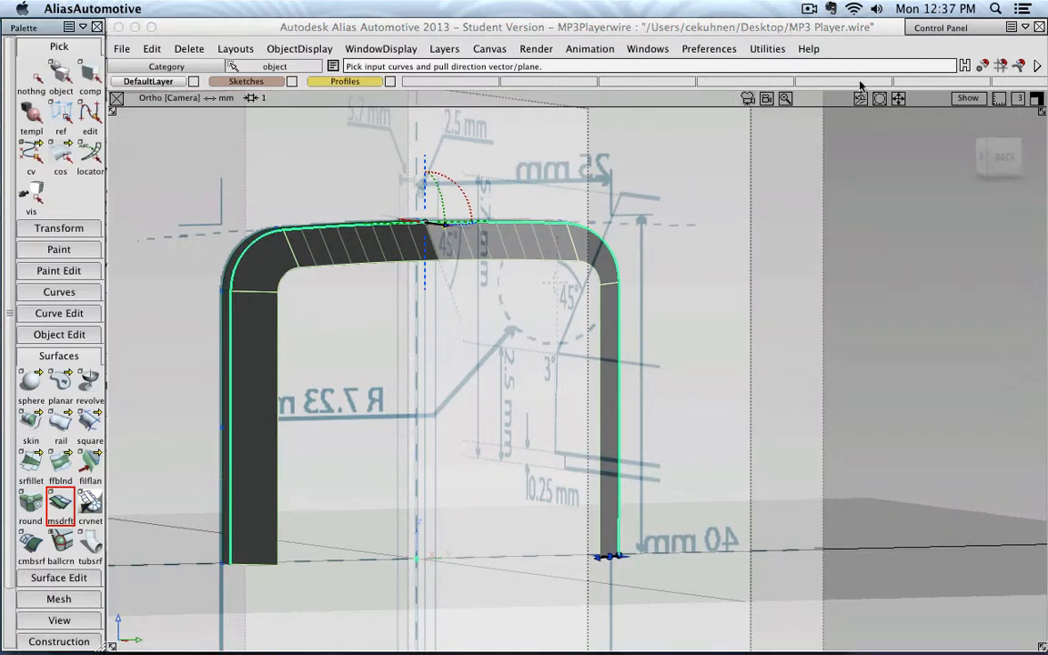
left_click(33, 78)
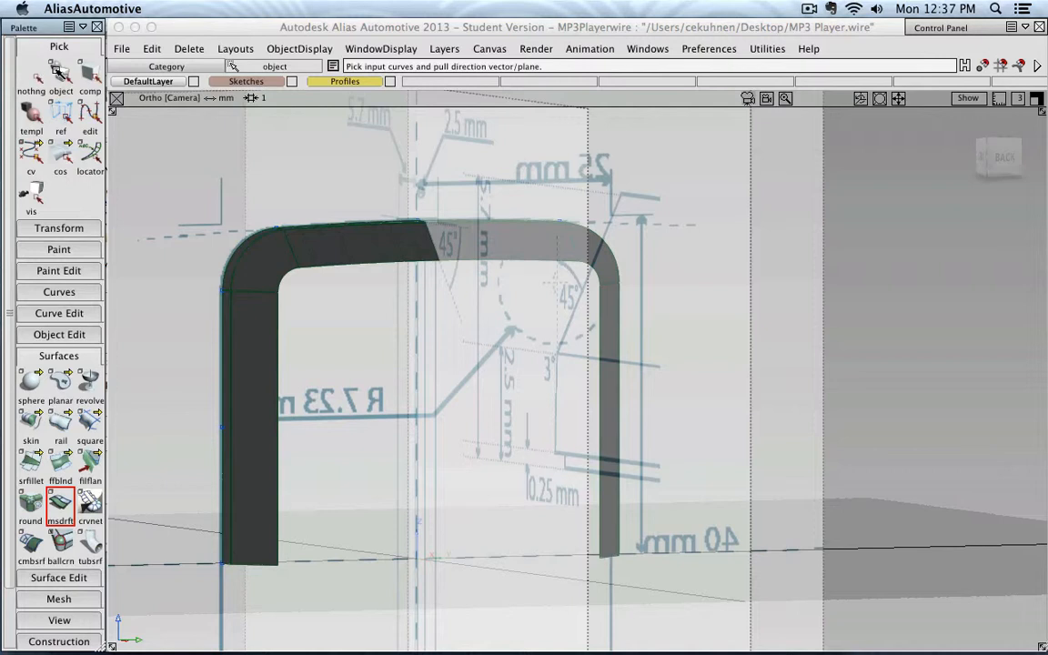
left_click(60, 77)
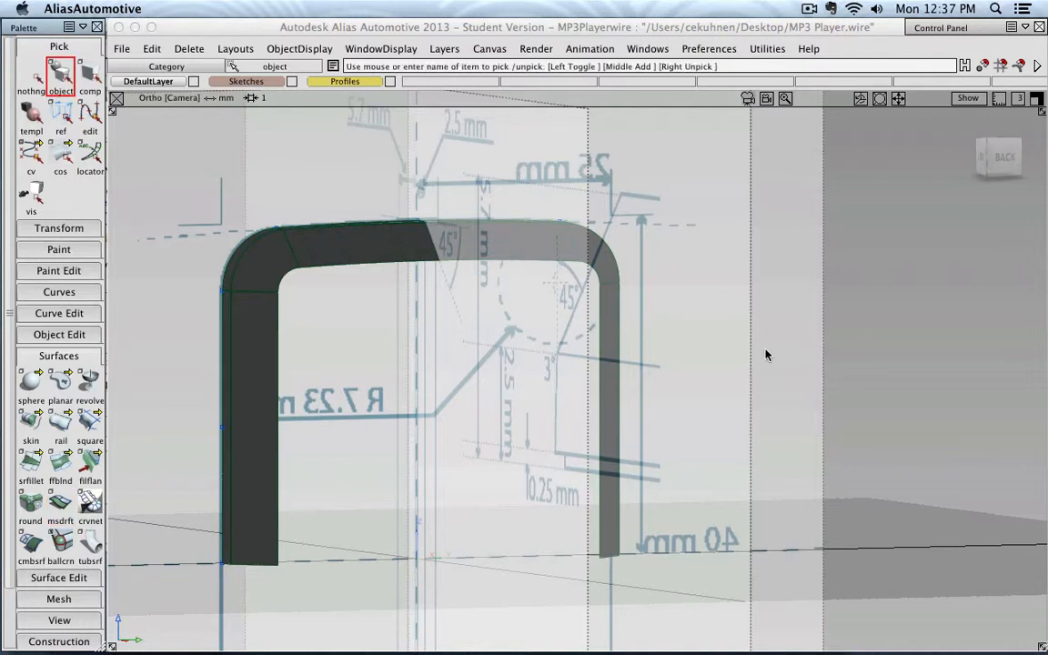